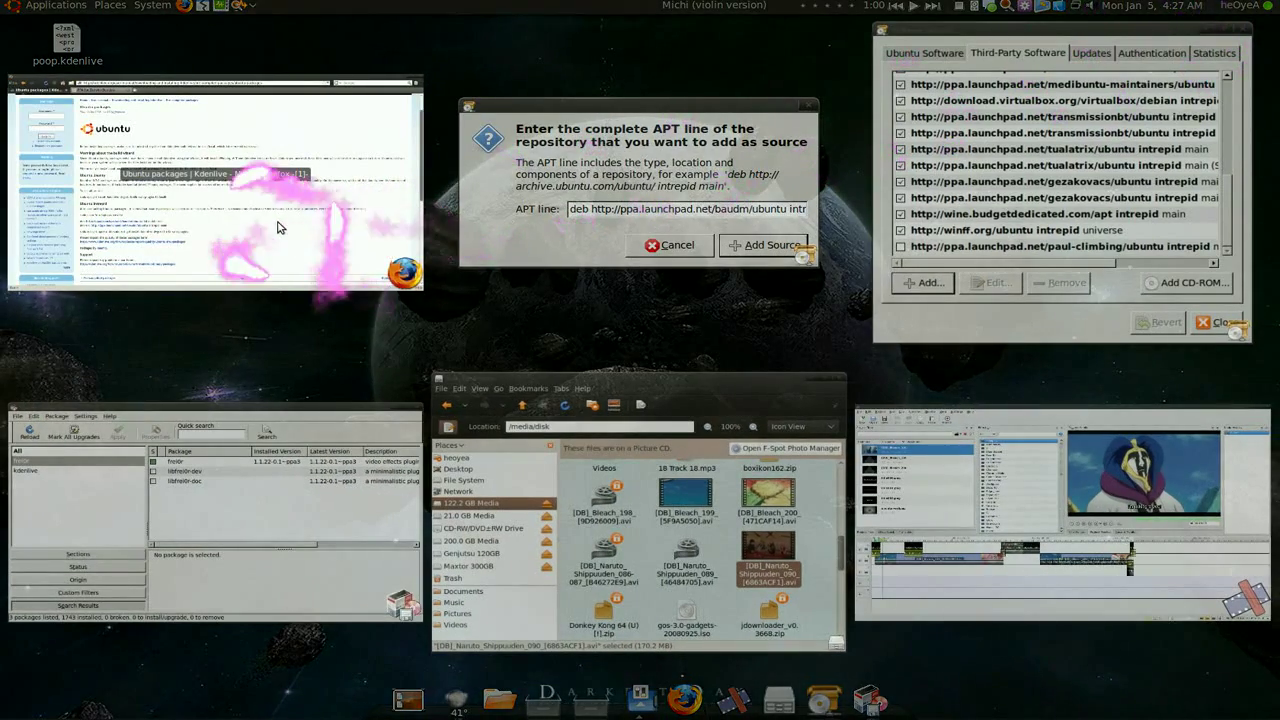
Bring the Firefox window with the Kdenlive Ubuntu packages page to the front
click(271, 214)
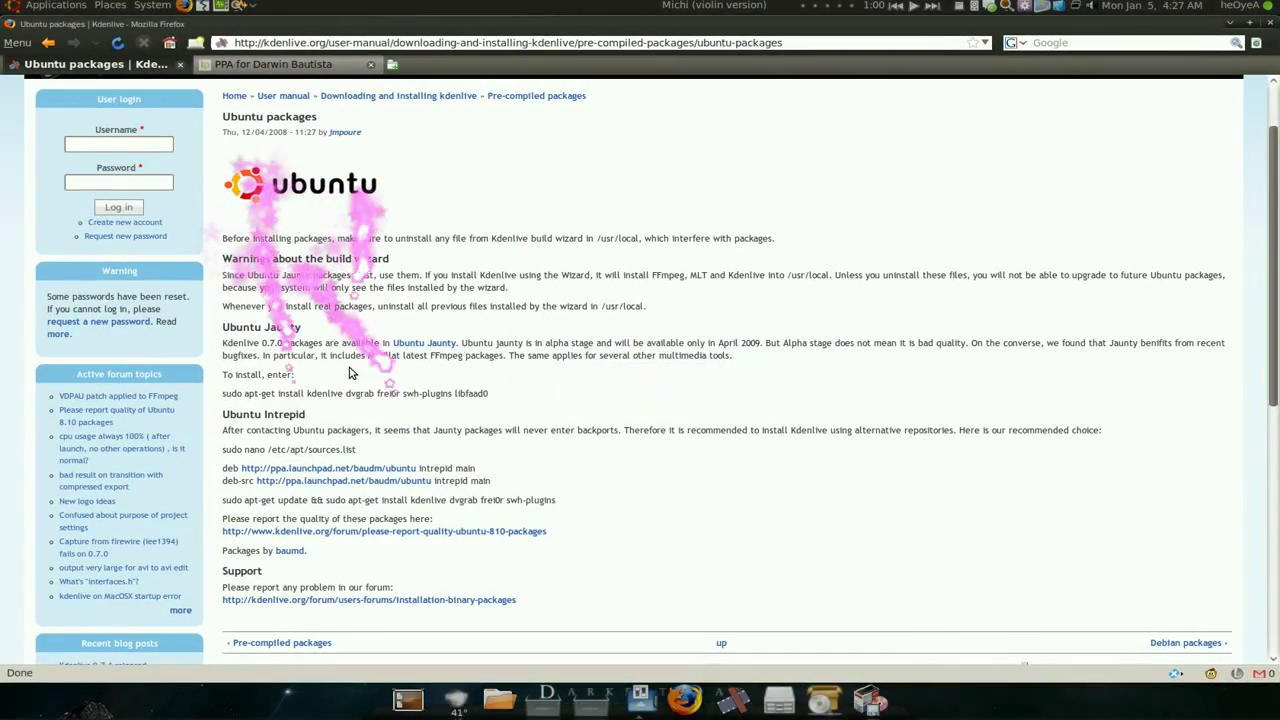
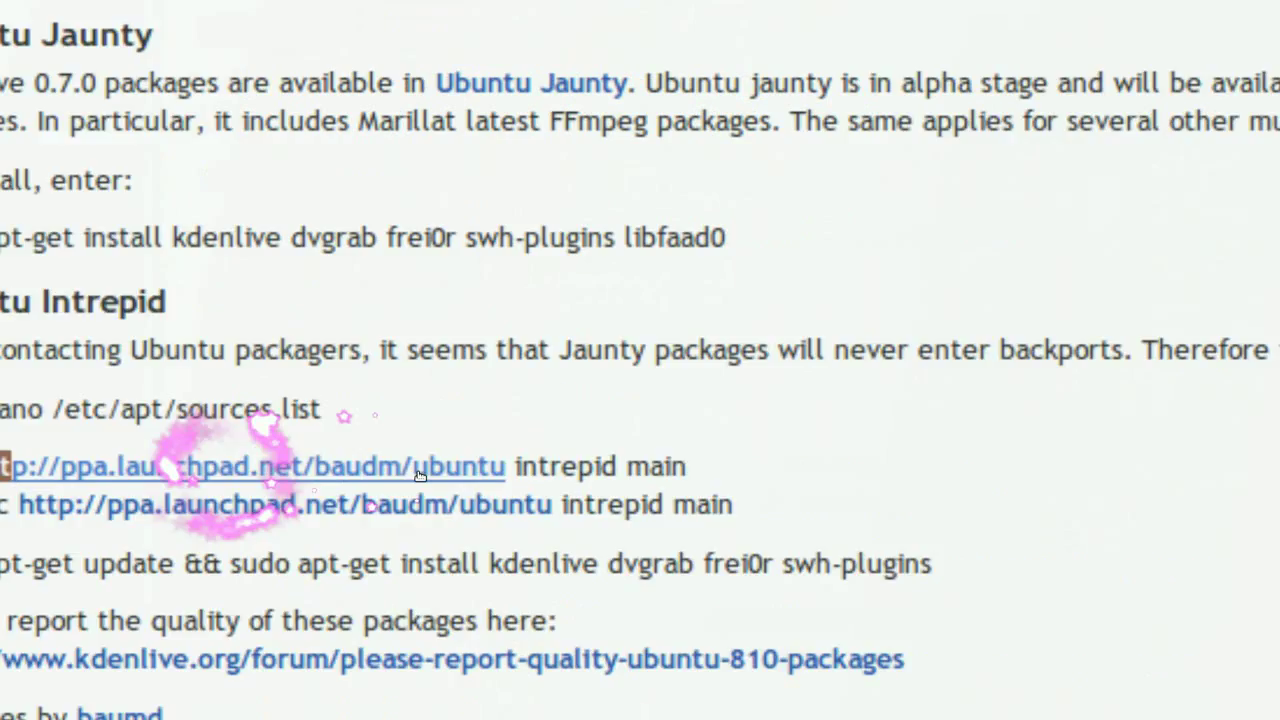
Copy the baudm Launchpad PPA deb line and bring the Software Sources window forward for it
drag(992, 459, 215, 460)
click(207, 470)
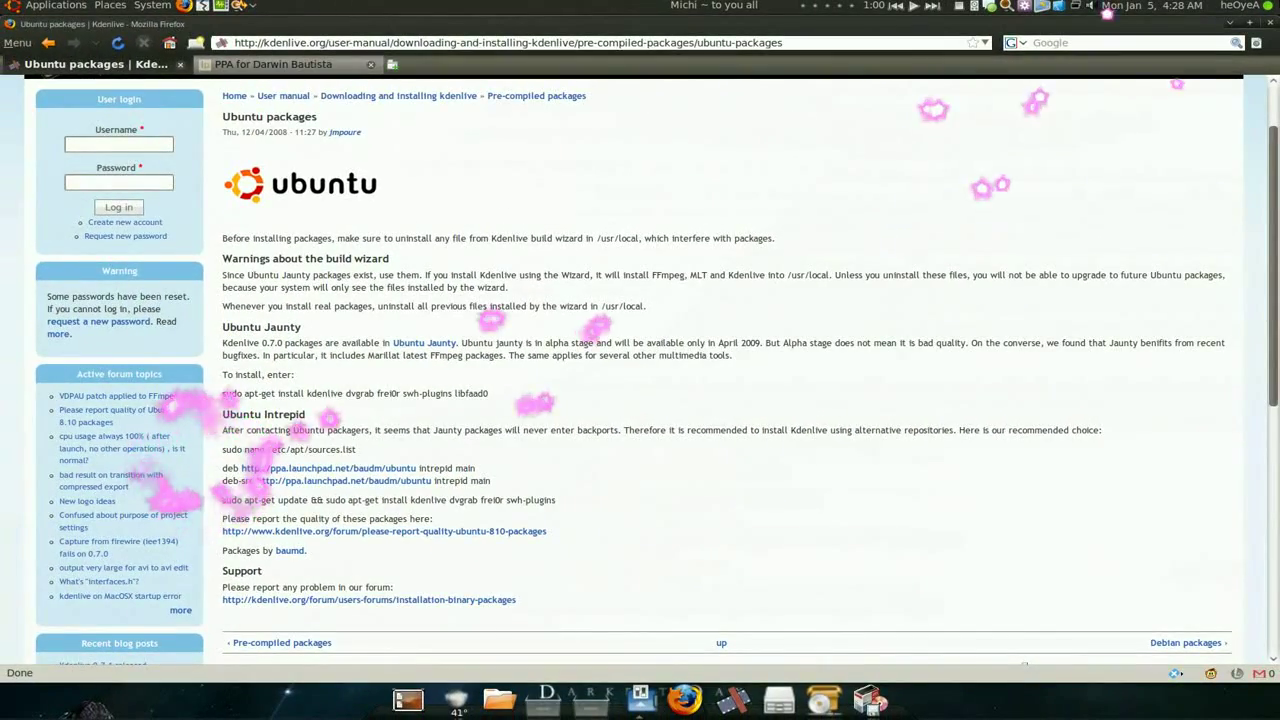
key(super+w)
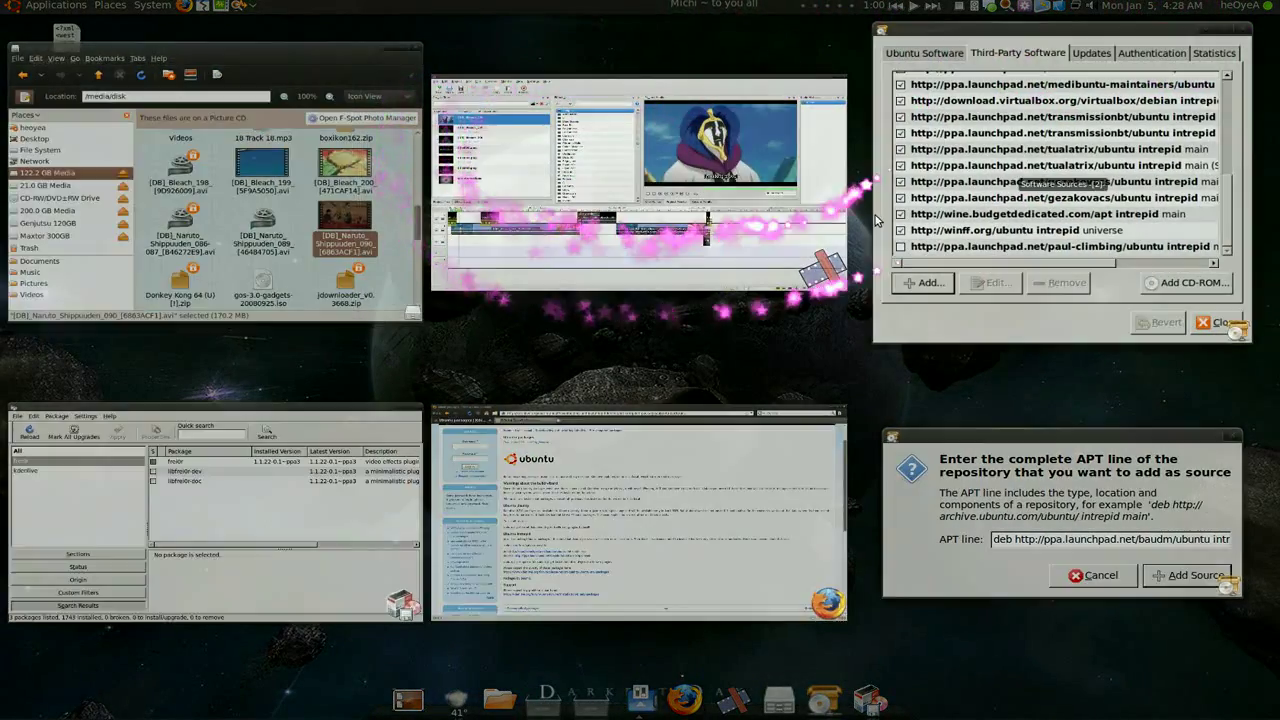
click(880, 219)
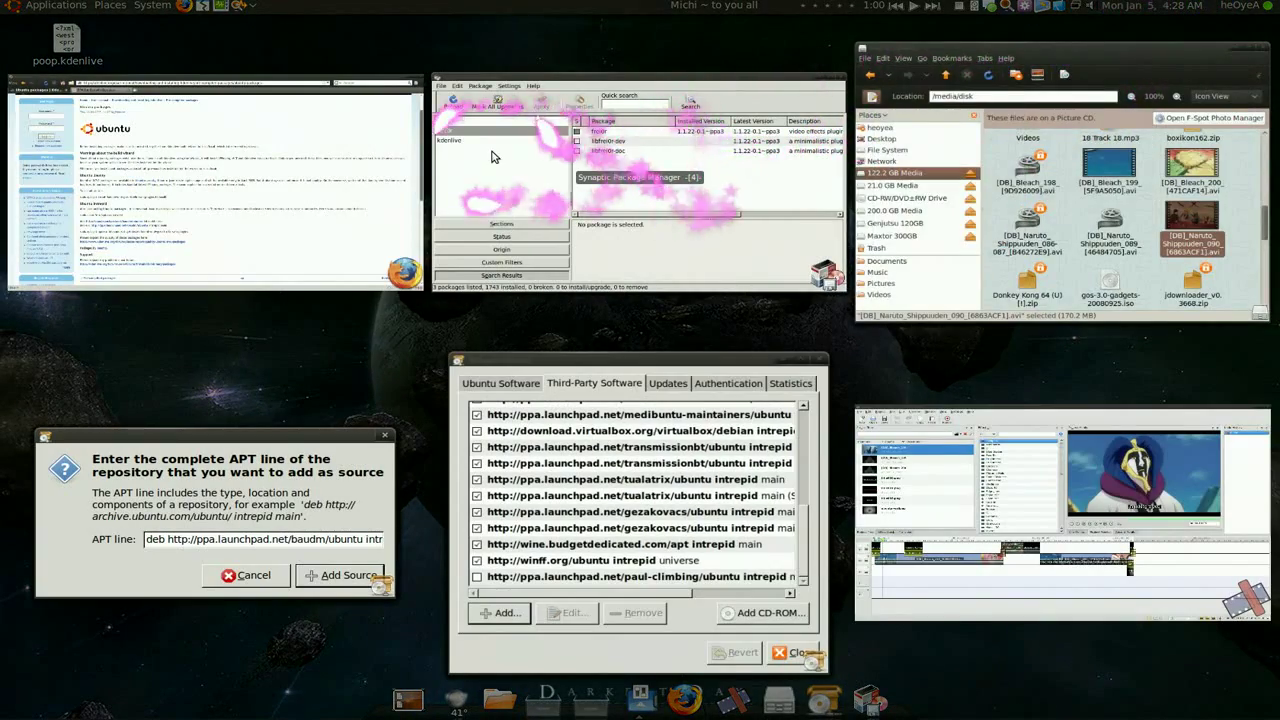
Review the kdenlive and frei0r packages in Synaptic, both installed from the ppa3 versions
click(492, 157)
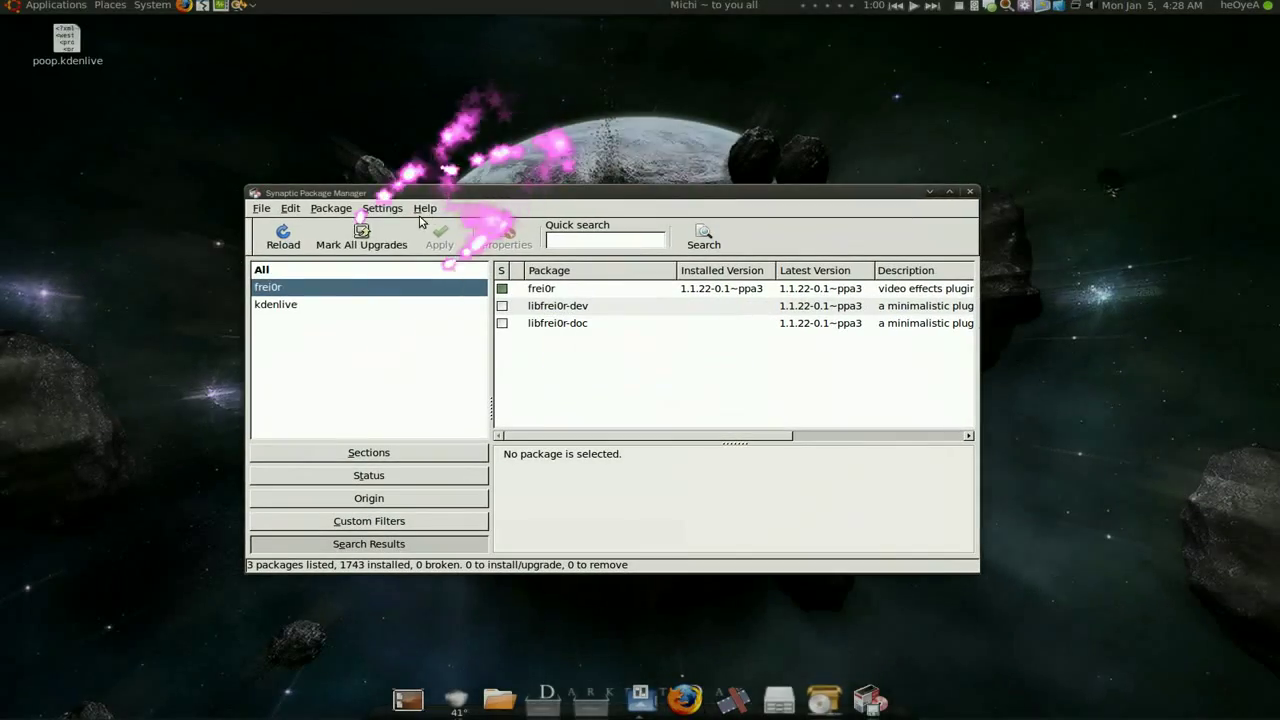
click(276, 304)
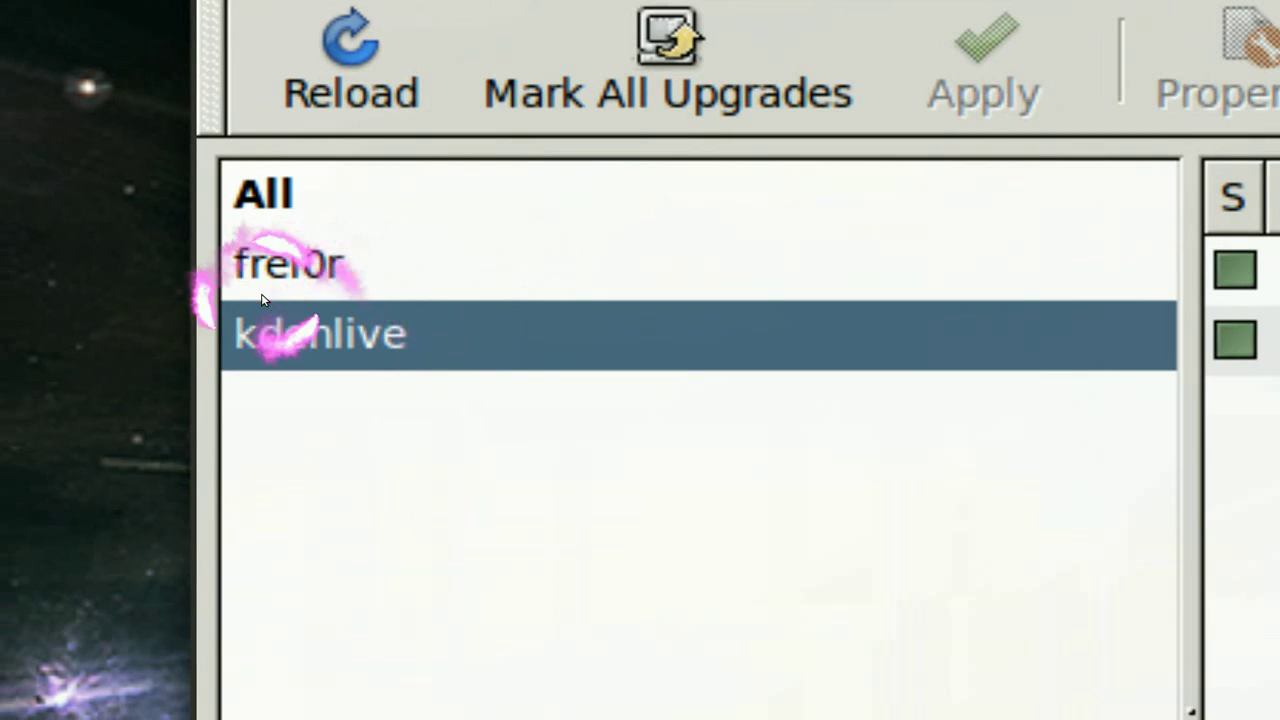
click(262, 298)
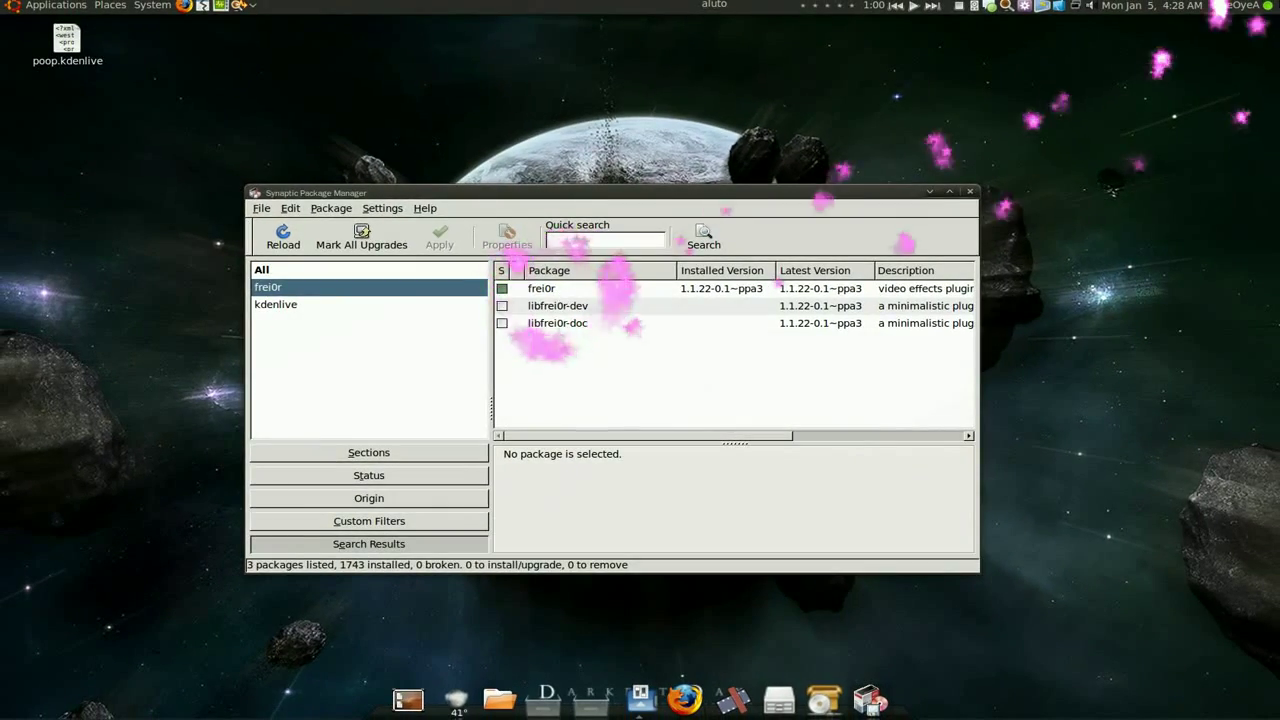
Switch via the window overview to the Kdenlive packages page, then to the Bleach editing project
key(super+w)
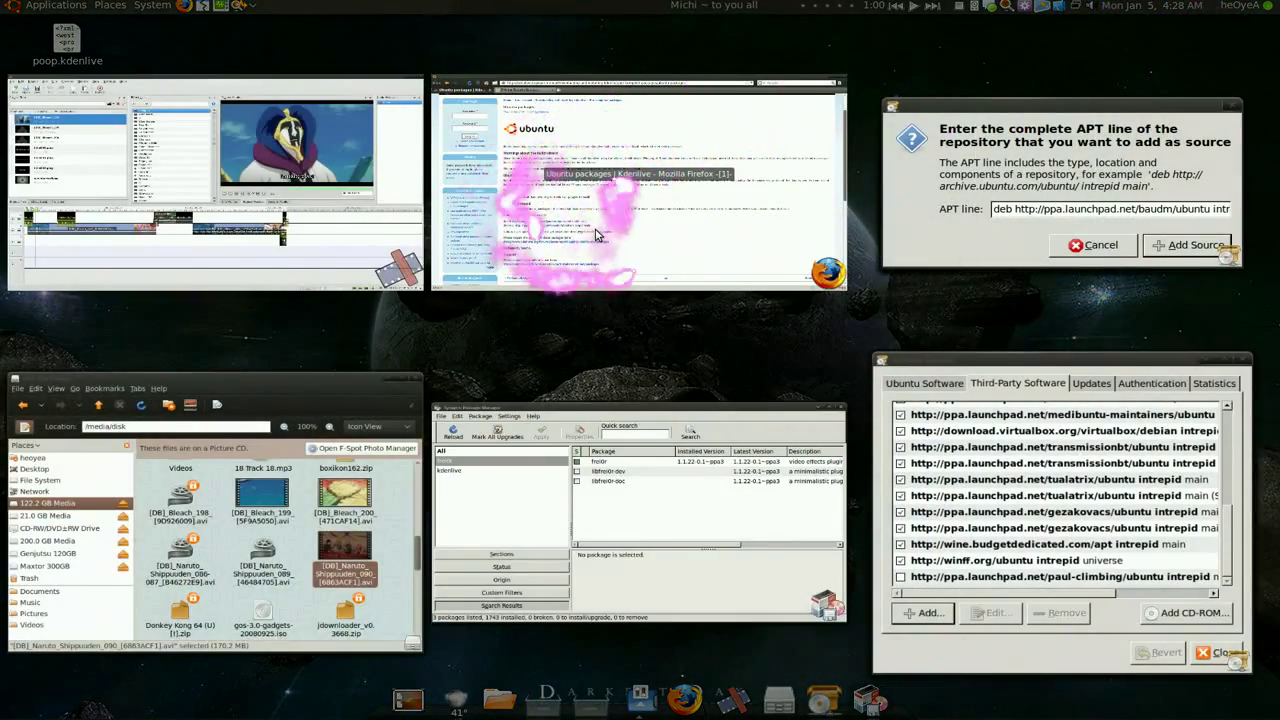
click(557, 225)
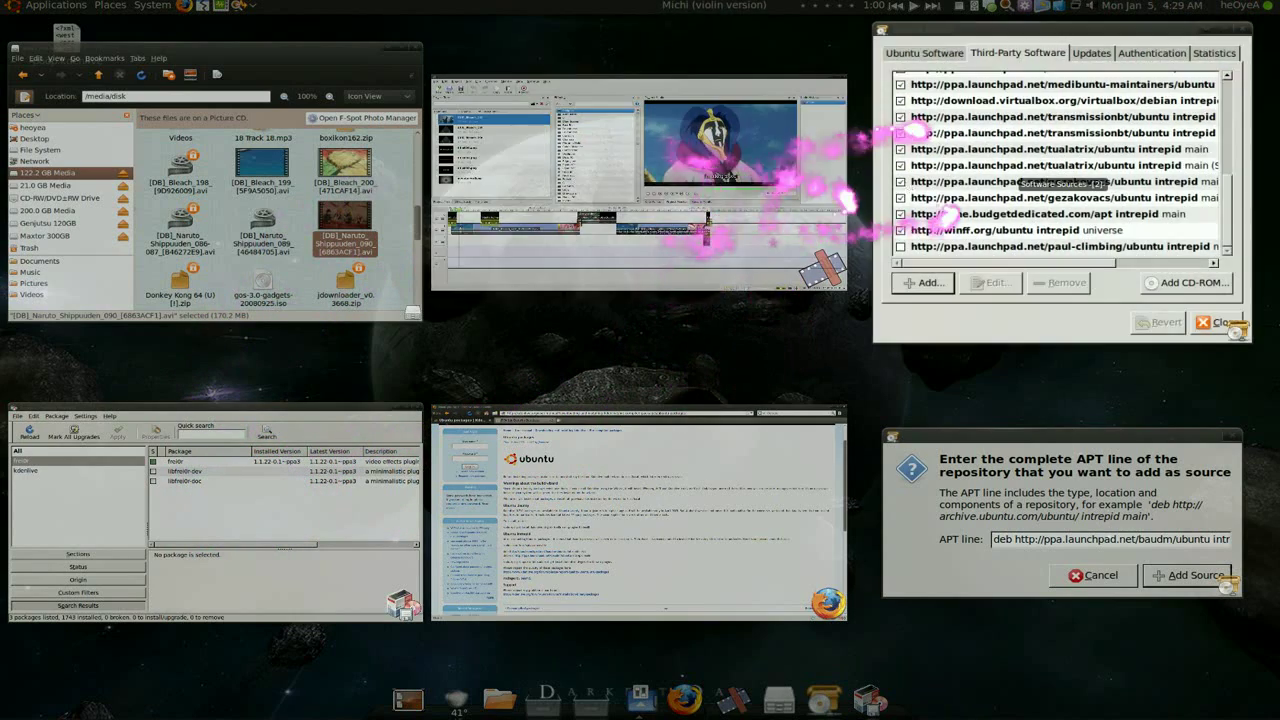
click(700, 160)
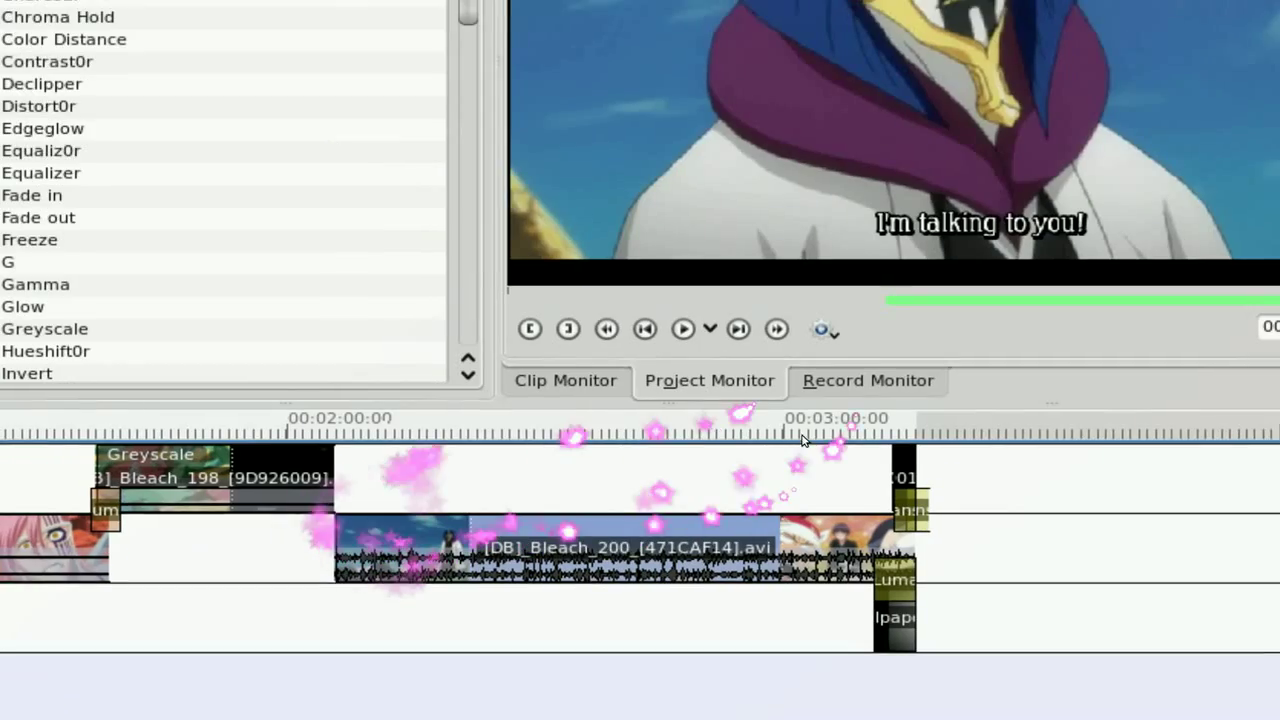
Play the Bleach edit in the Project Monitor through to around 00:03:16:03
click(683, 329)
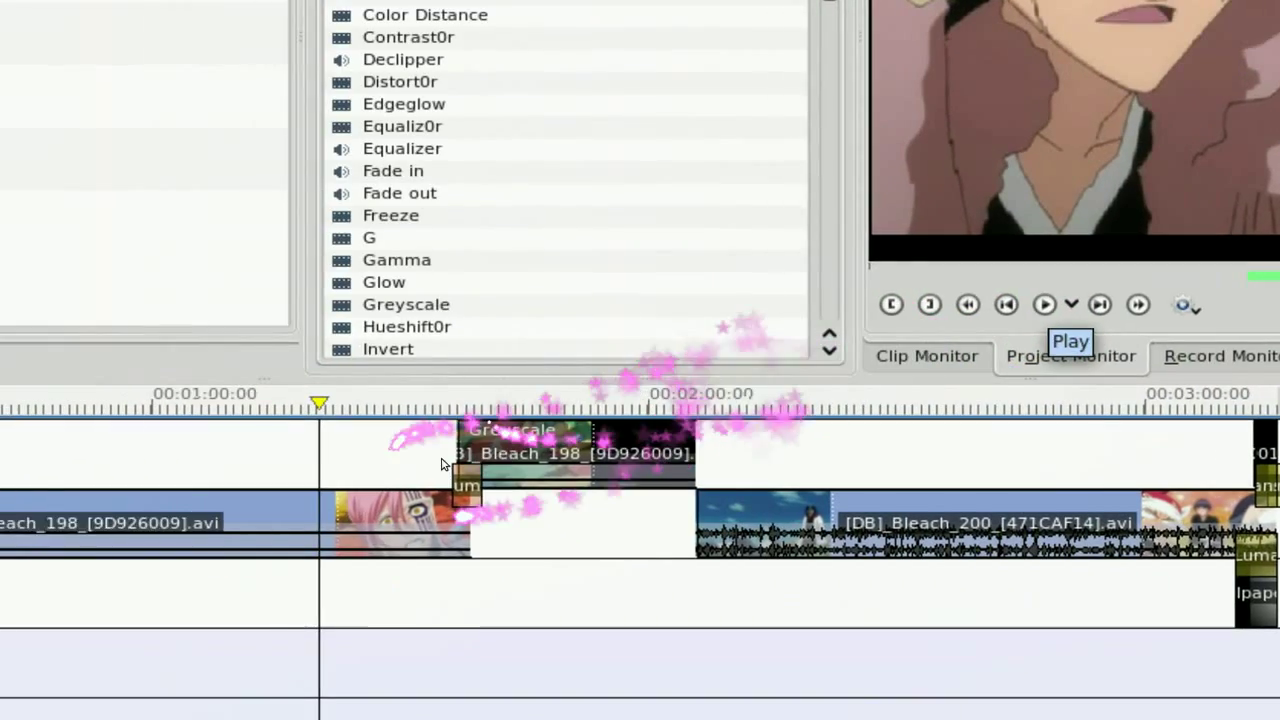
click(605, 555)
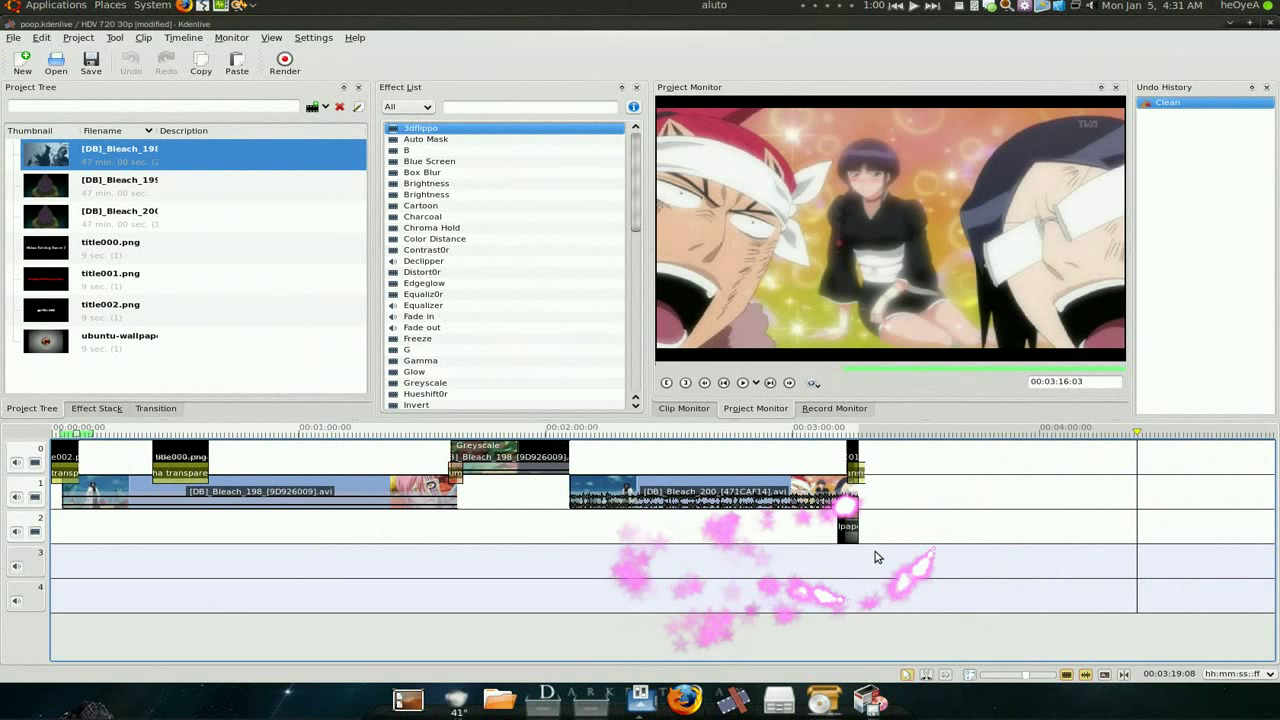
click(976, 560)
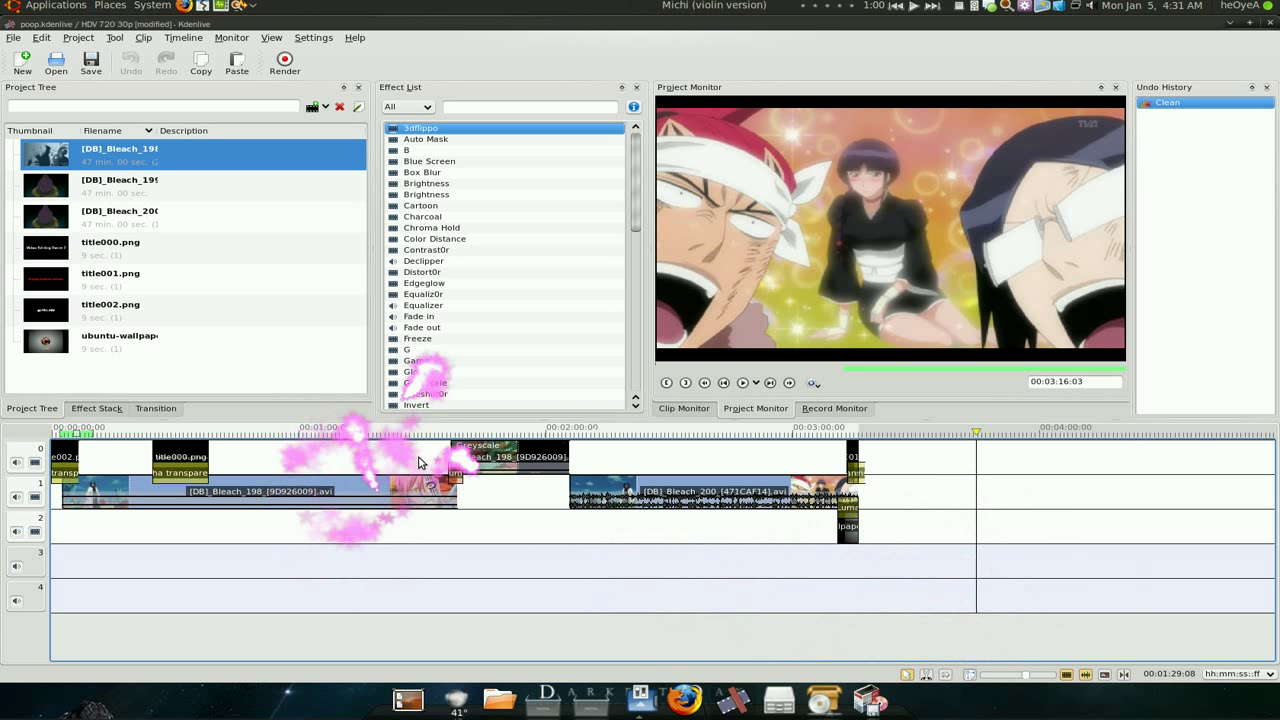
click(310, 590)
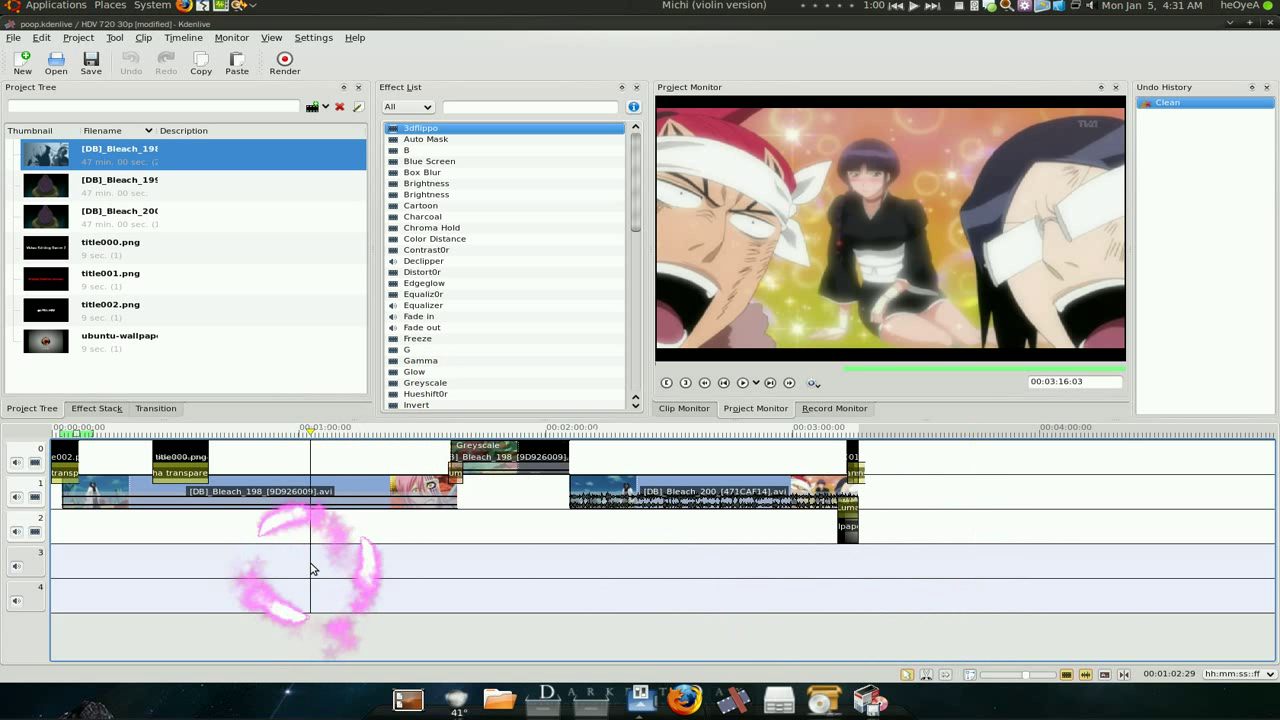
click(697, 556)
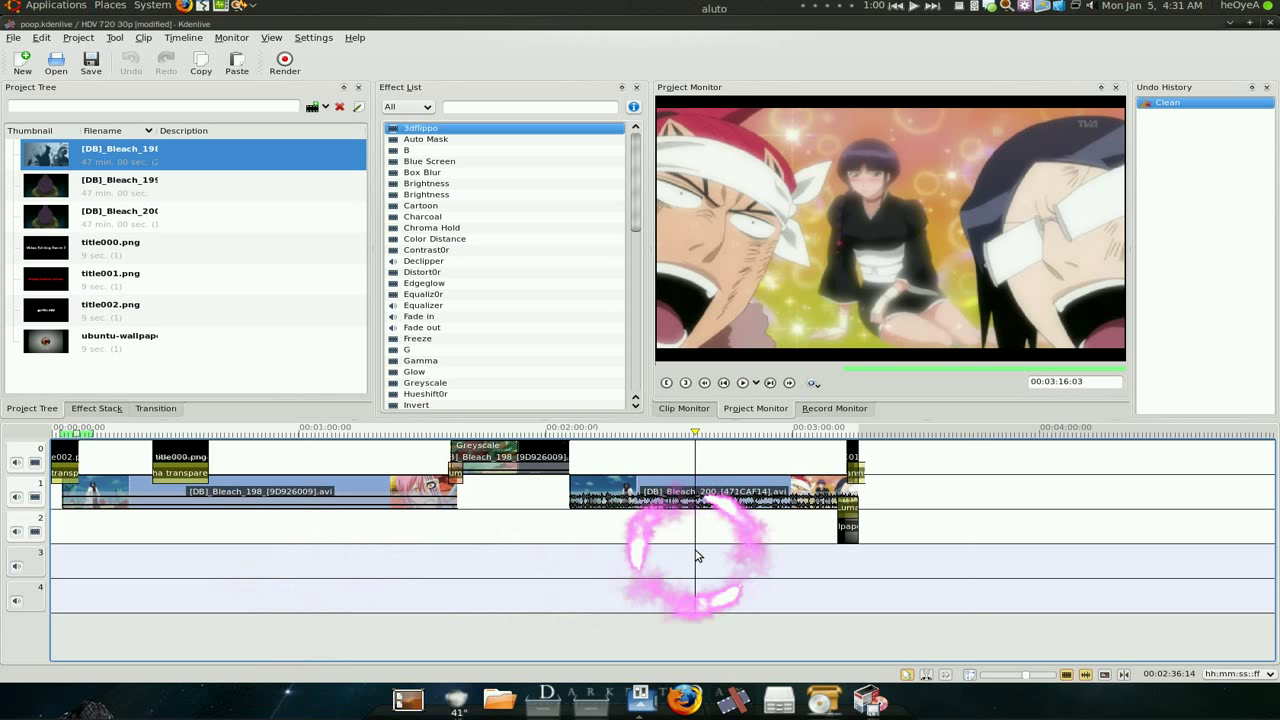